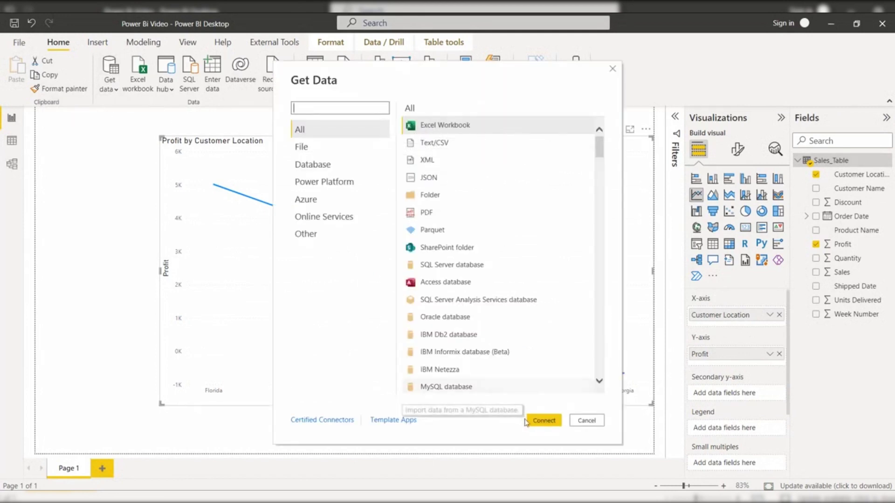
Connect to the Product Table Excel workbook and load its Product Set A sheet into the model.
click(544, 420)
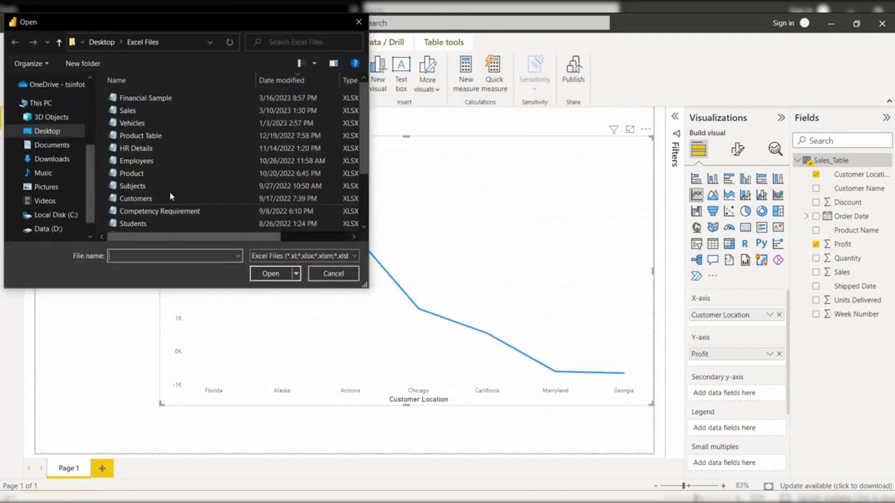
click(162, 139)
click(270, 274)
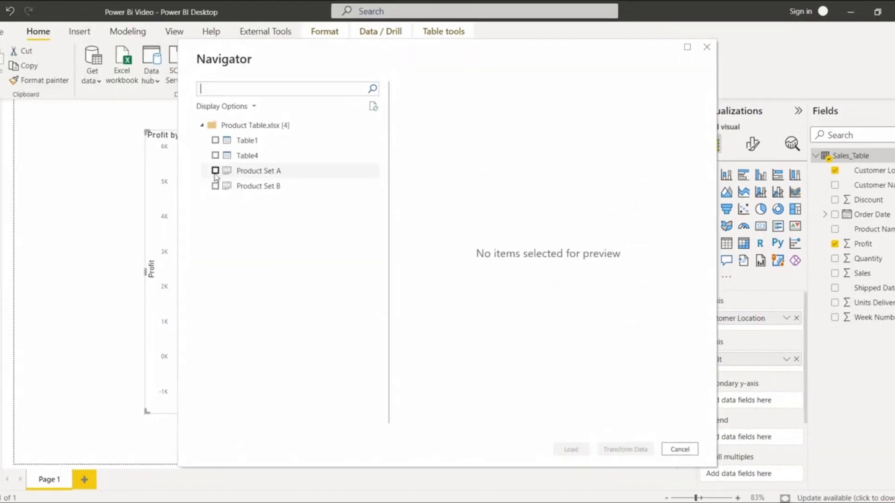
click(226, 174)
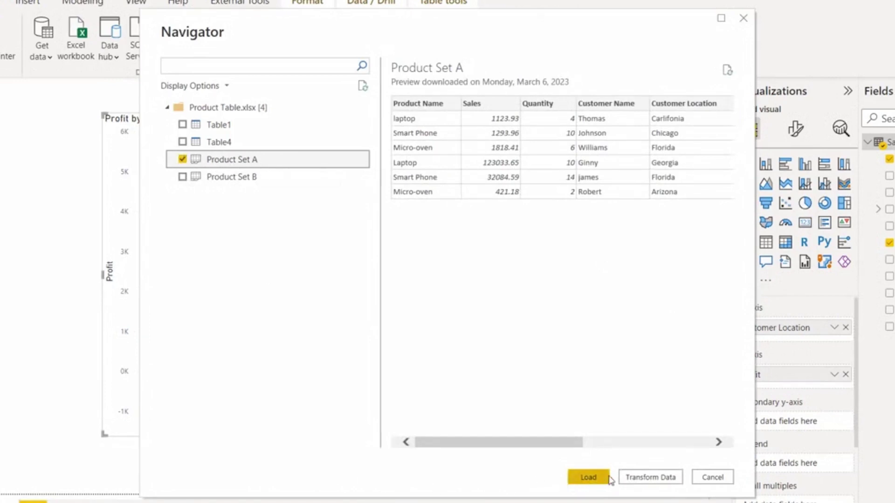
click(588, 478)
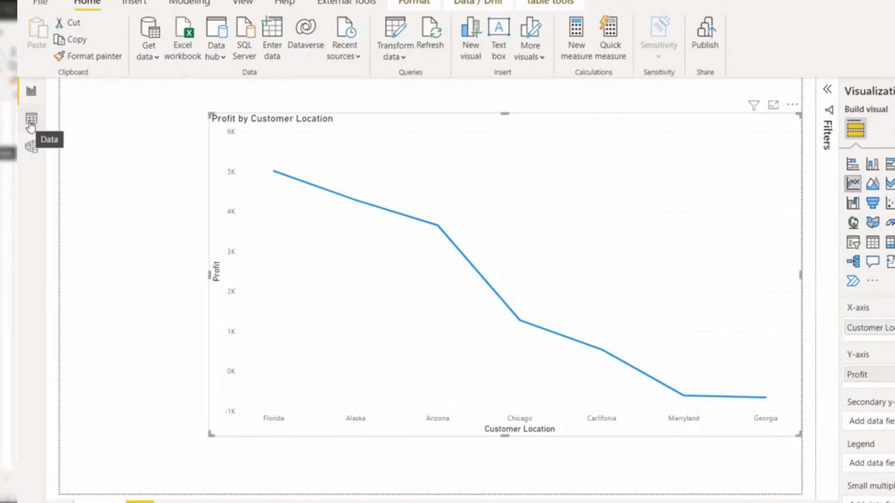
Examine the rows of Sales_Table and Product Set A in the data view.
click(29, 120)
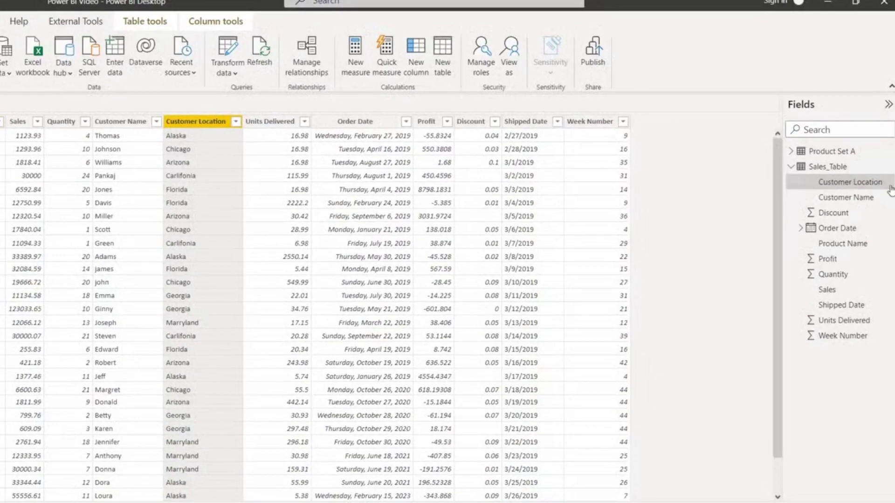
click(822, 167)
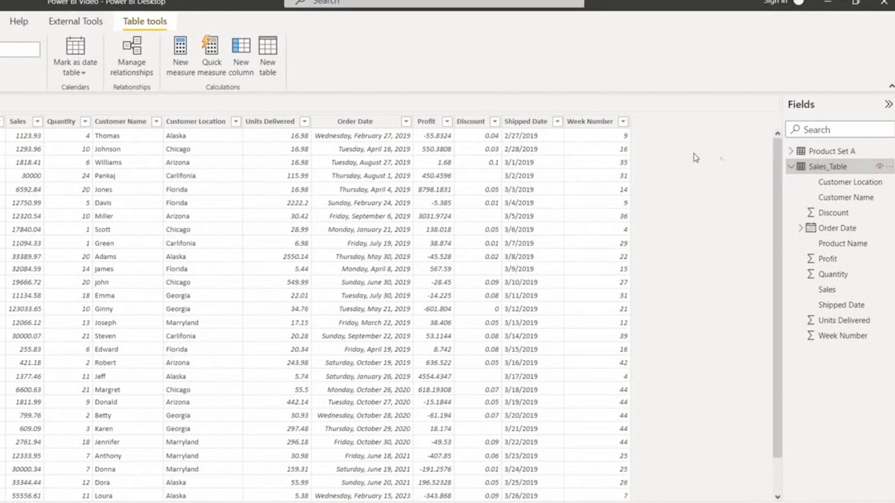
click(839, 152)
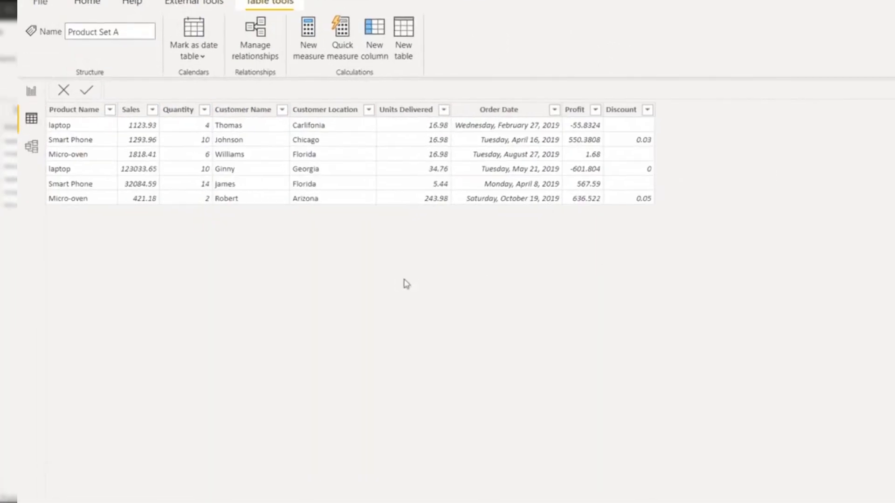
Remove the Profit by Customer Location line chart from the report page.
click(32, 91)
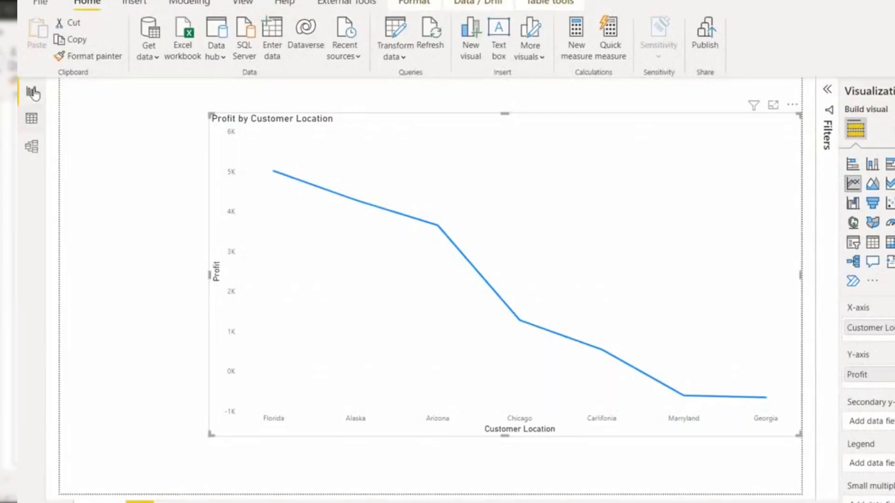
click(786, 101)
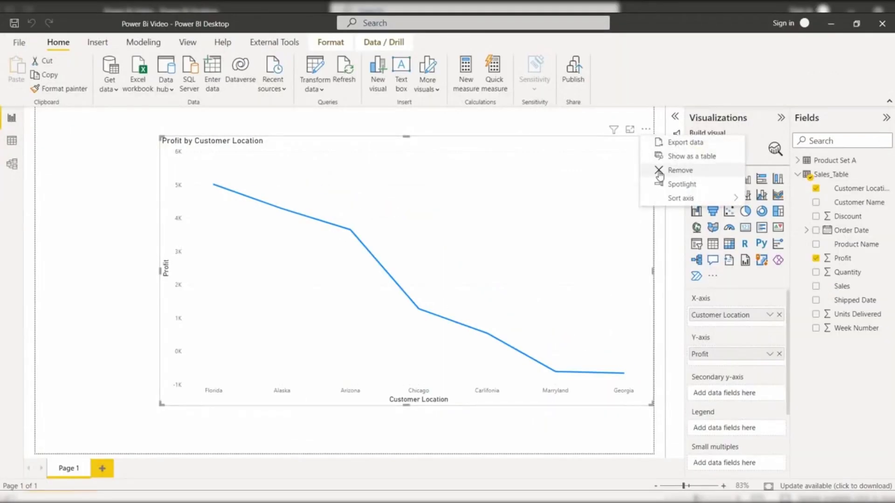
click(679, 170)
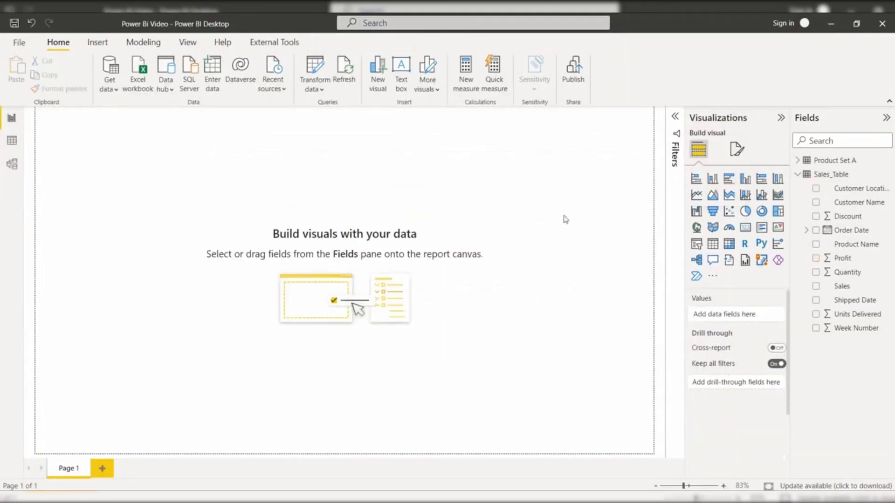
Create a line chart with Customer Location from Product Set A on the X-axis and Profit from Sales_Table on the Y-axis.
click(834, 161)
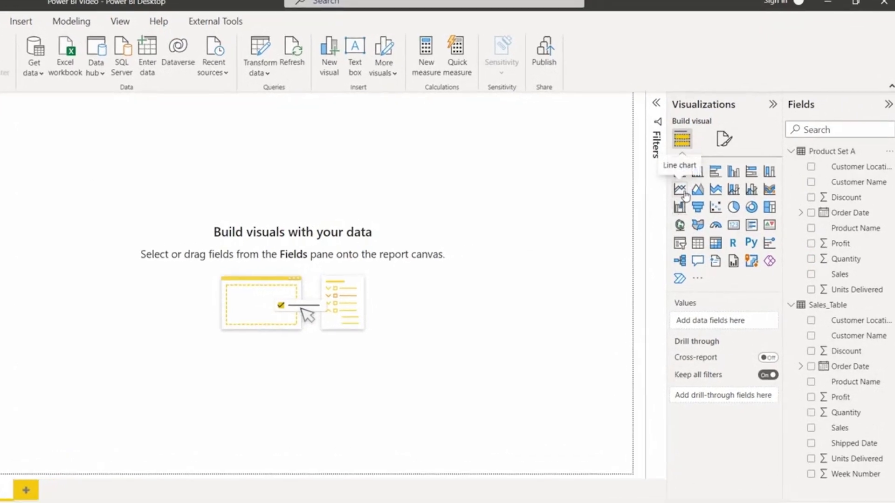
click(681, 190)
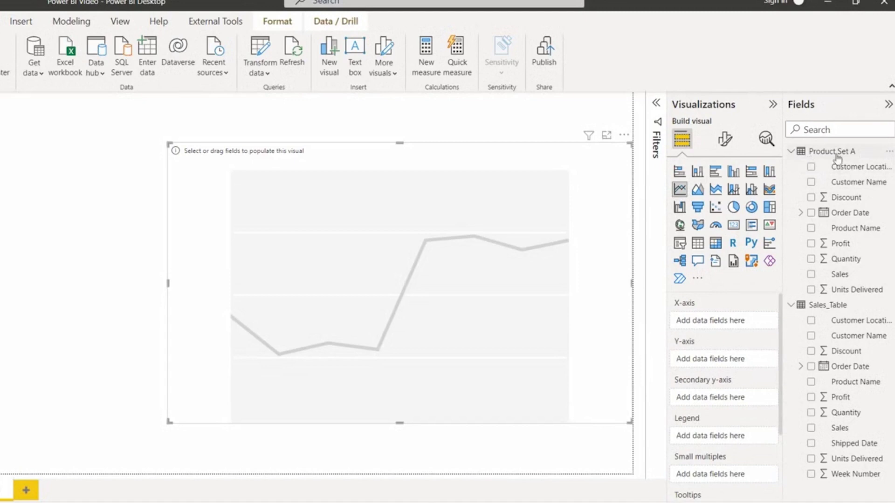
drag(858, 171, 739, 319)
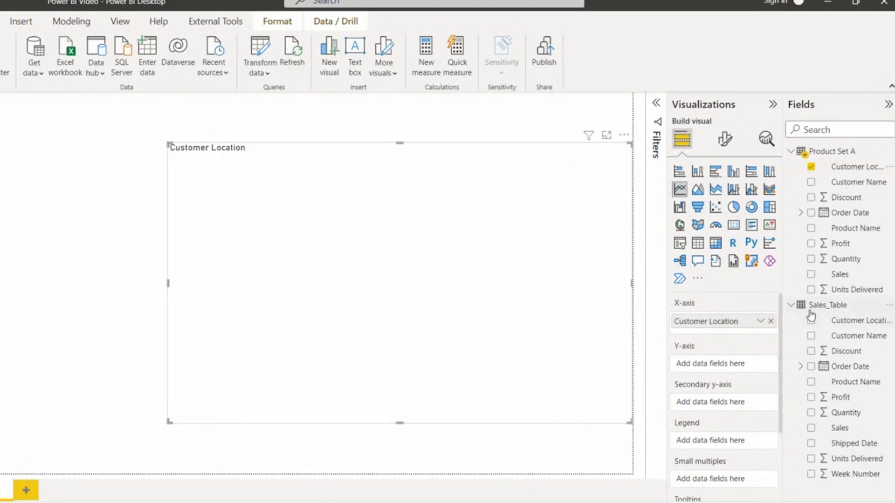
drag(840, 399, 721, 367)
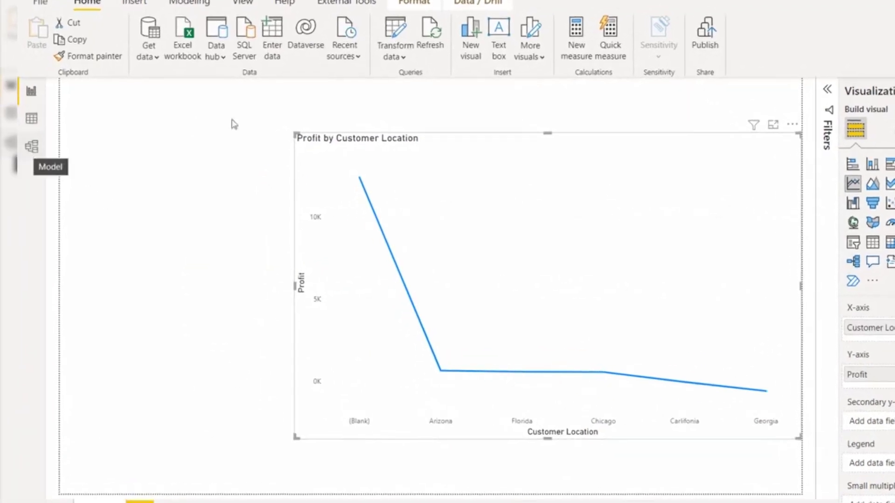
Delete the one-to-one relationship between Sales_Table and Product Set A in the model, and check the report's line chart.
click(28, 148)
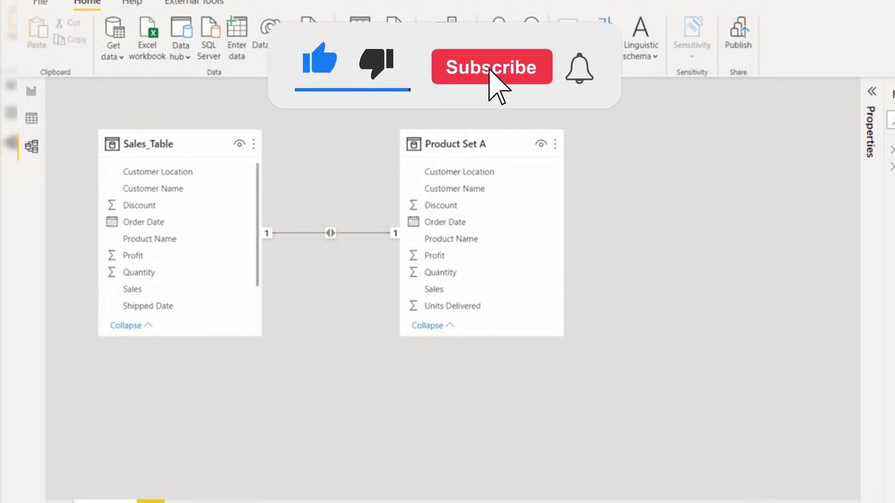
right_click(336, 233)
click(361, 241)
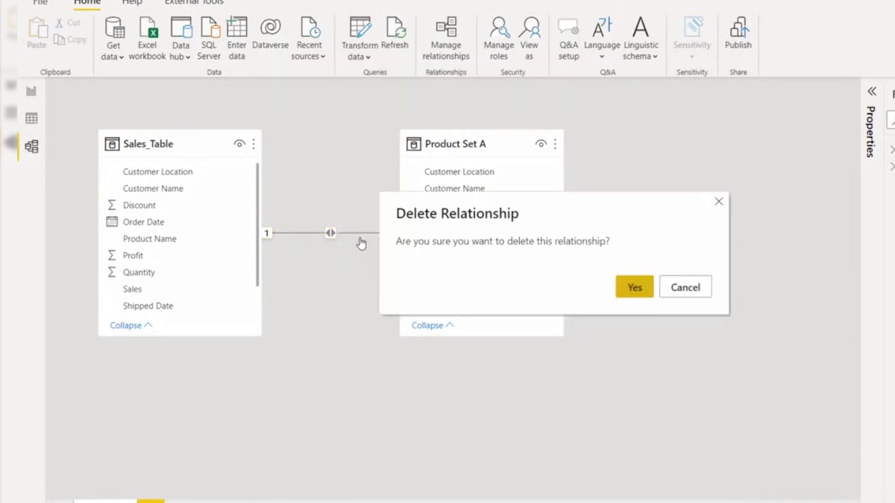
click(634, 286)
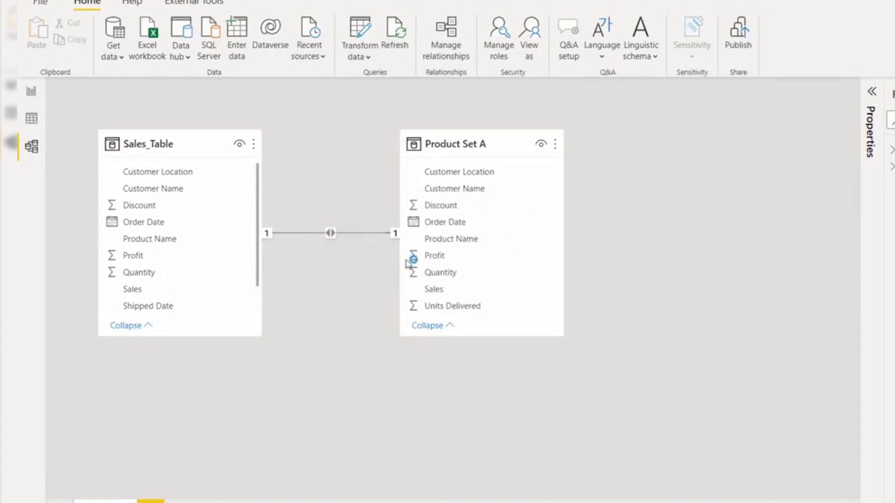
click(30, 91)
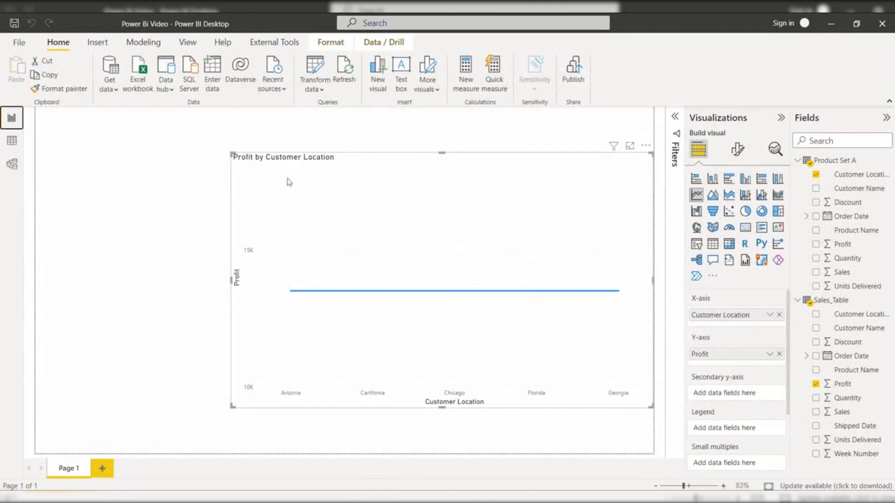
Create a many-to-many relationship between the Customer Location columns of Sales_Table and Product Set A, and check the chart in the report.
click(11, 168)
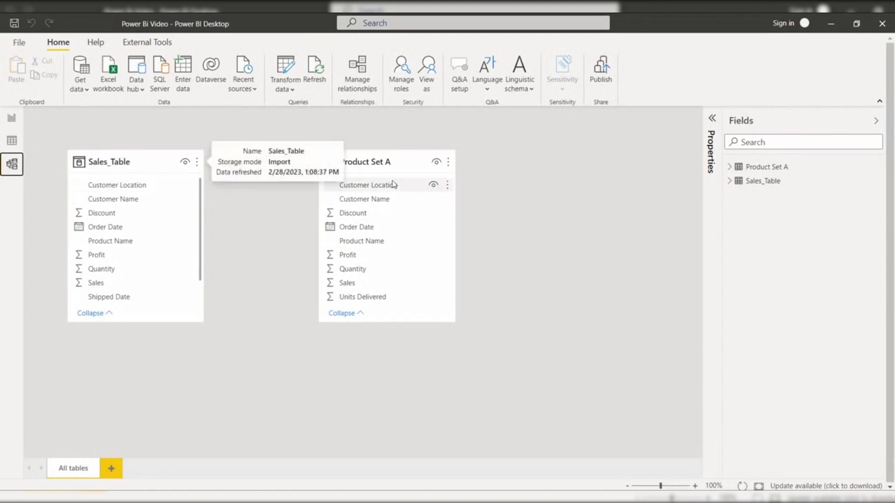
drag(113, 188, 337, 189)
click(572, 426)
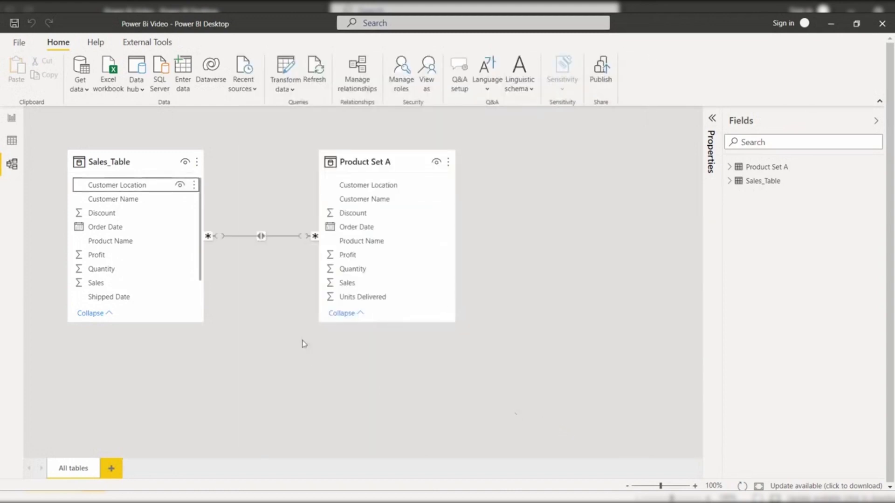
click(306, 237)
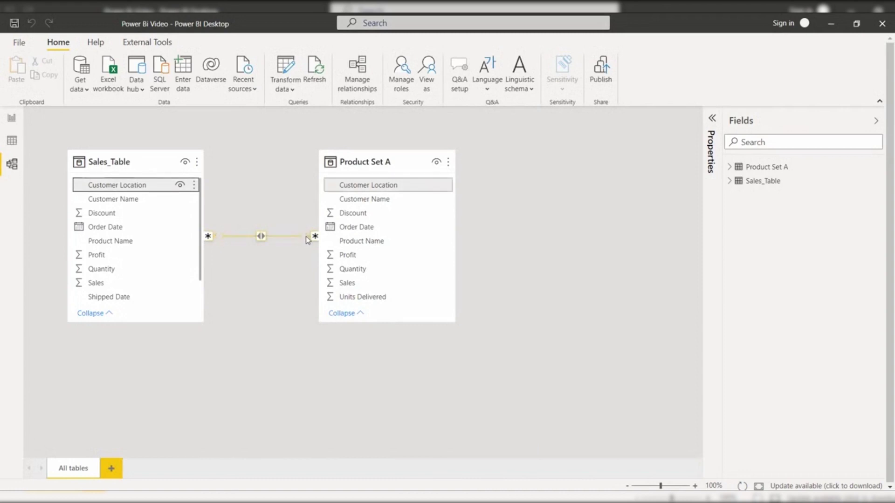
click(11, 118)
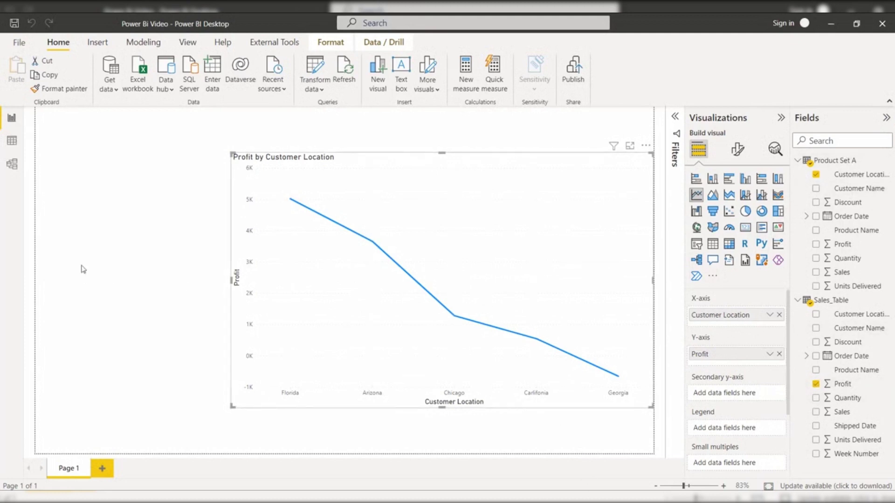
Delete the Customer Location relationship between Sales_Table and Product Set A, and look at the line chart without it.
click(9, 166)
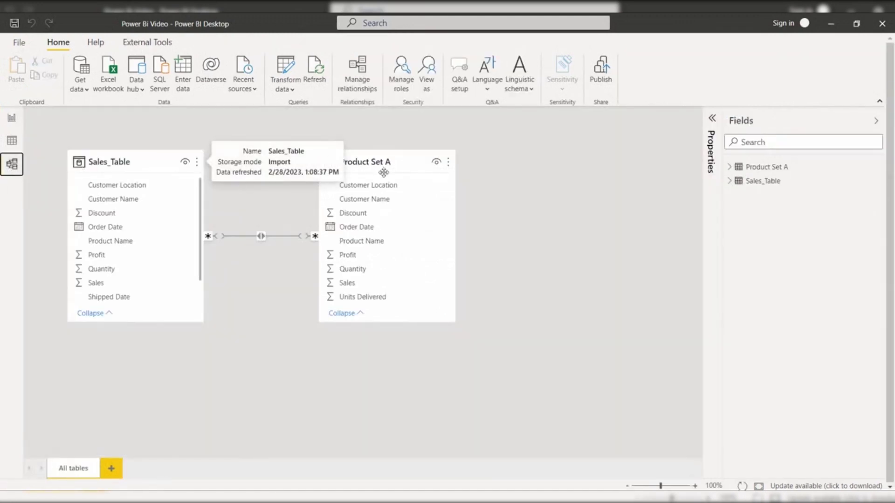
click(259, 236)
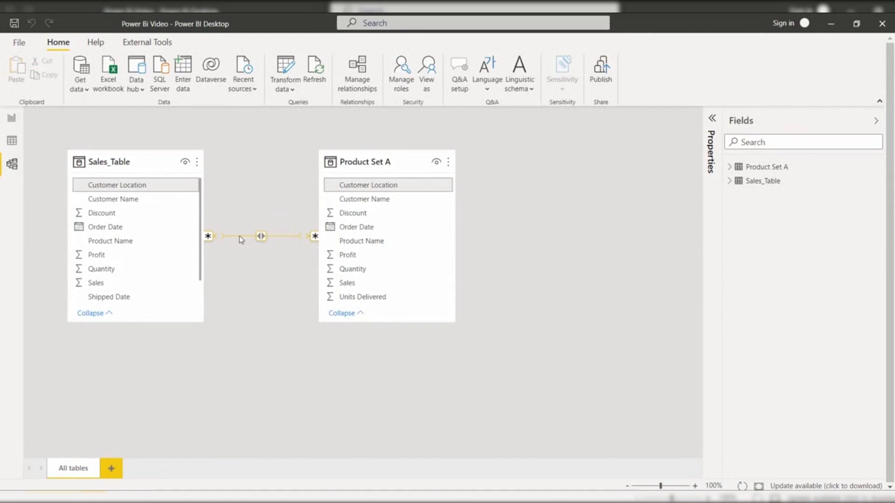
right_click(284, 236)
click(299, 247)
click(514, 281)
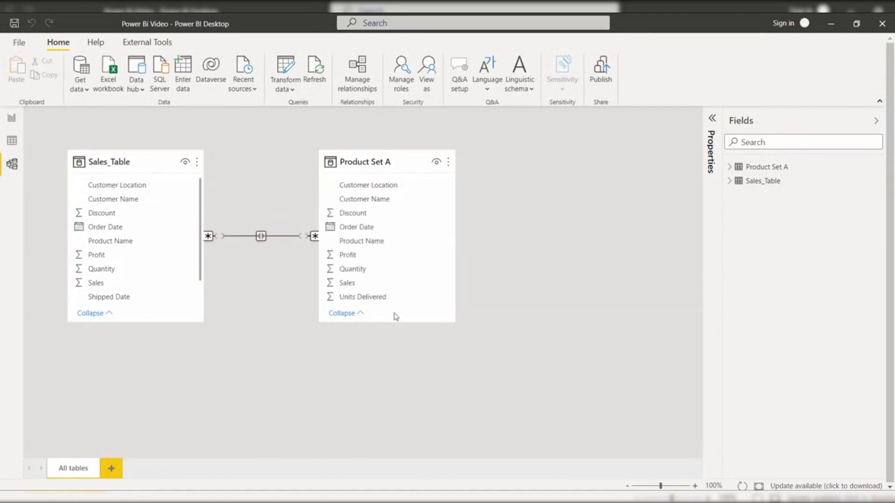
click(7, 120)
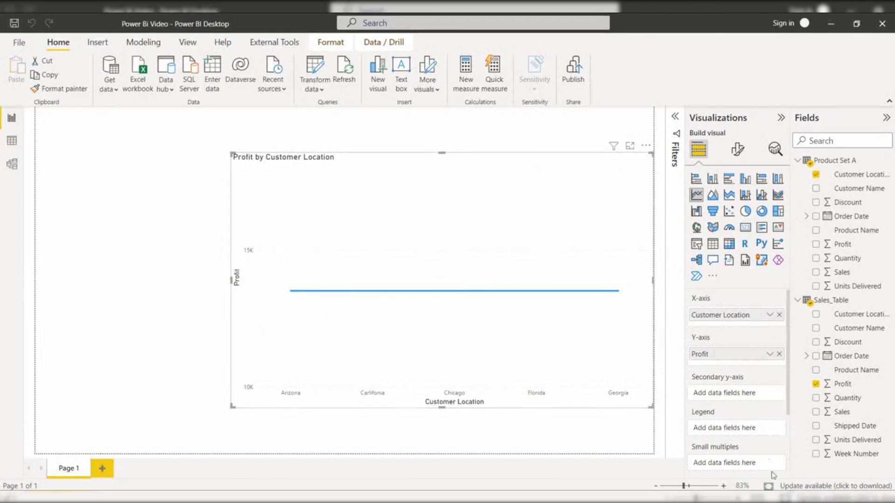
click(800, 161)
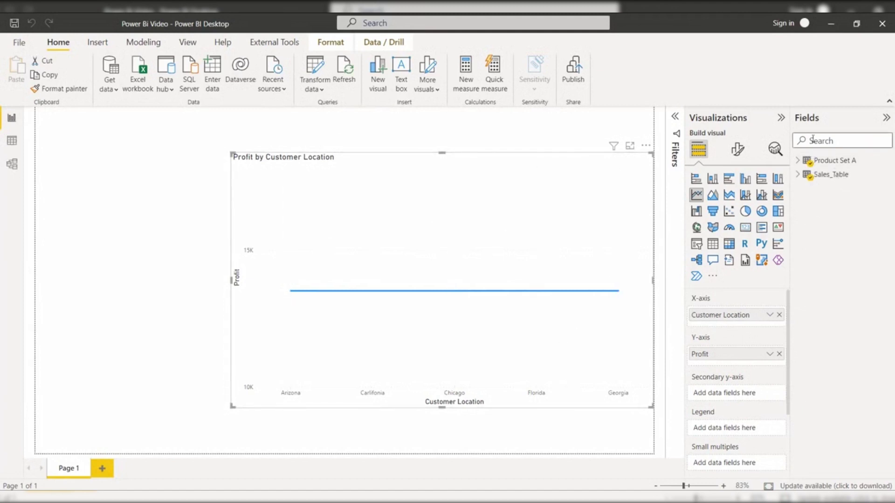
click(11, 165)
click(197, 162)
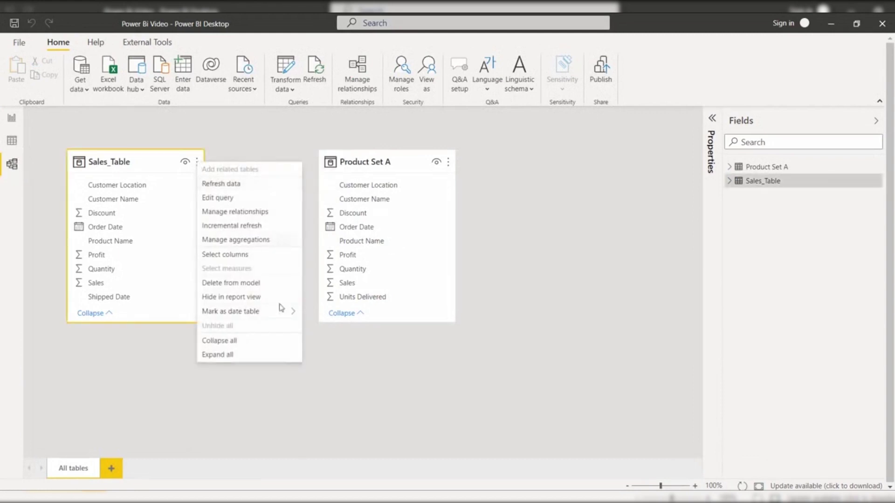
key(Escape)
Add Product Name from Sales_Table to the secondary y-axis of the report's line chart.
click(11, 117)
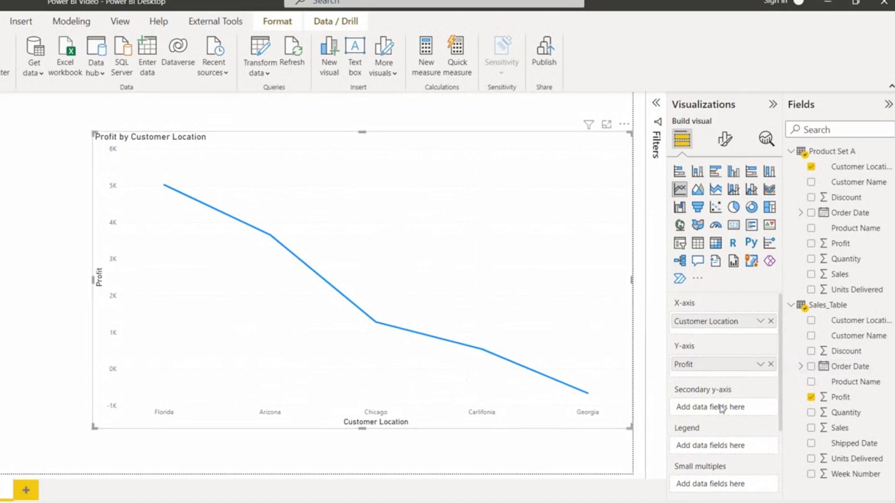
click(840, 382)
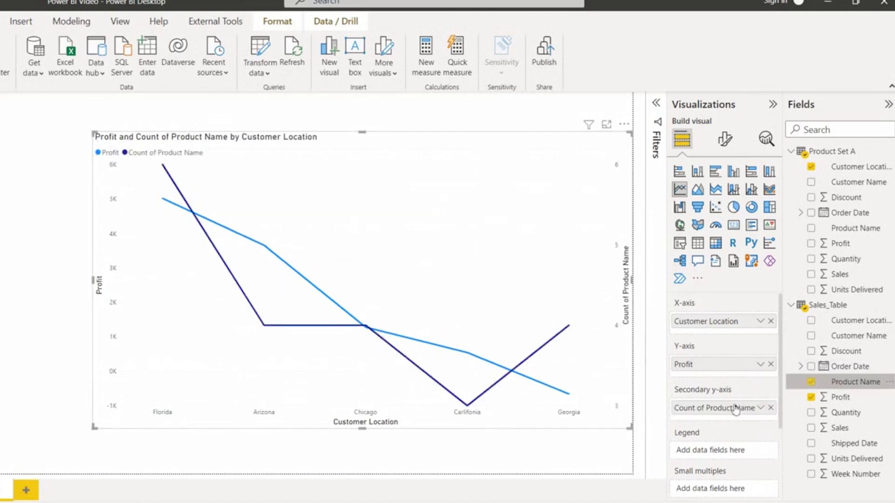